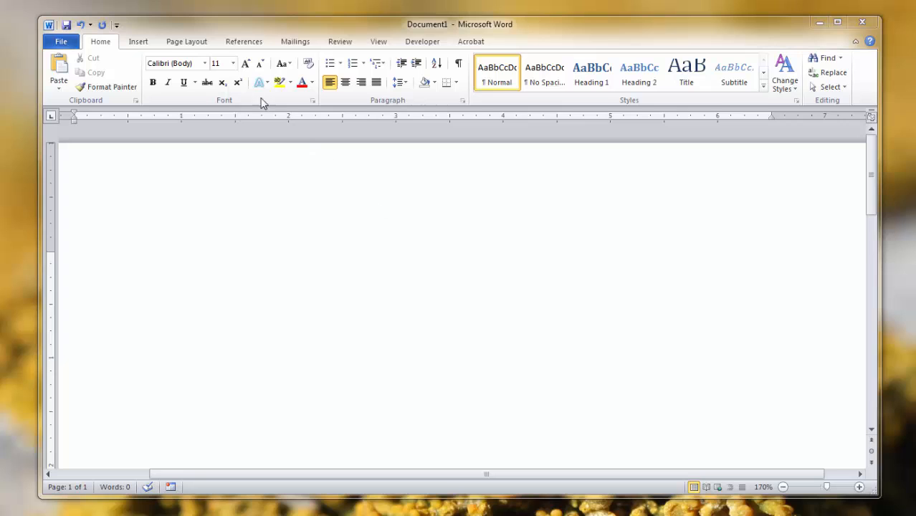
click(139, 43)
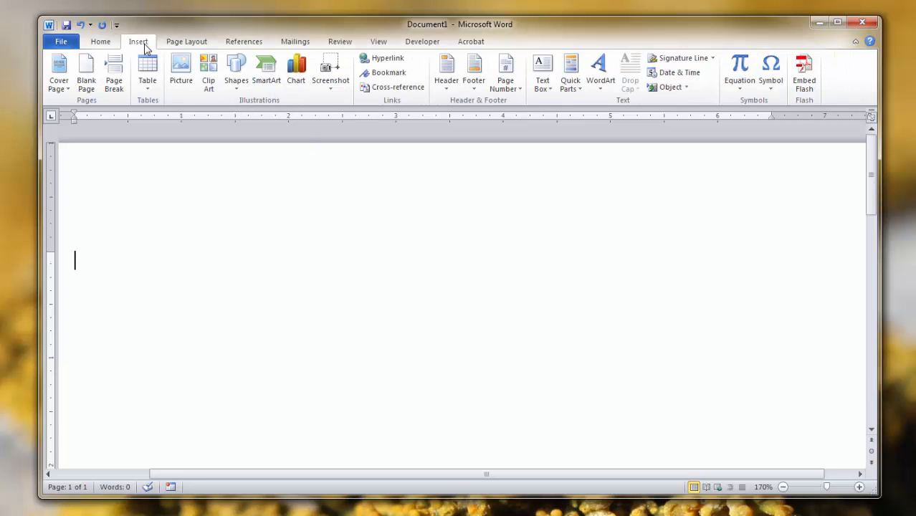
click(739, 68)
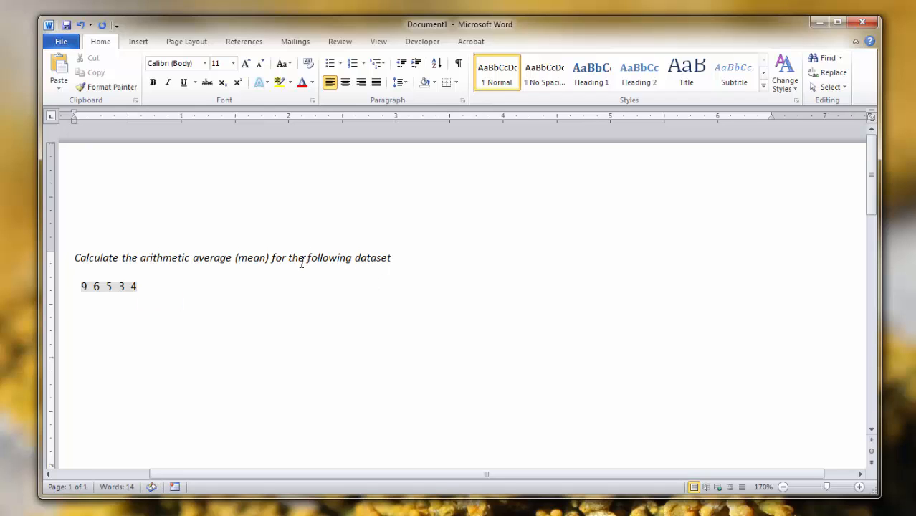
Step: Insert a new equation below the dataset containing y with a bar accent over it
click(151, 46)
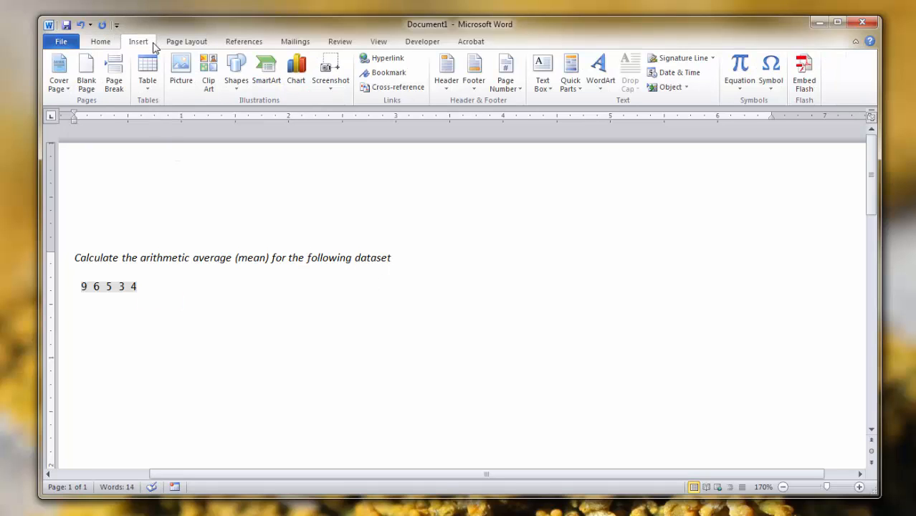
click(738, 70)
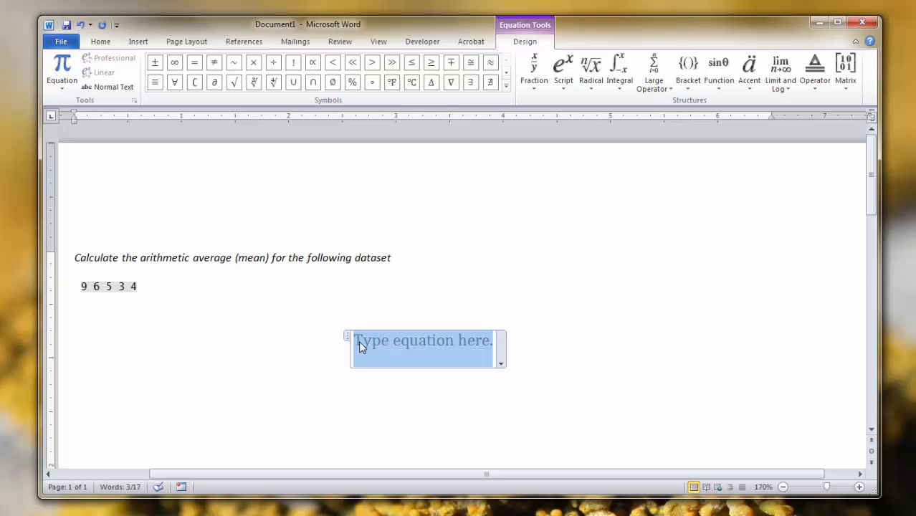
text(y)
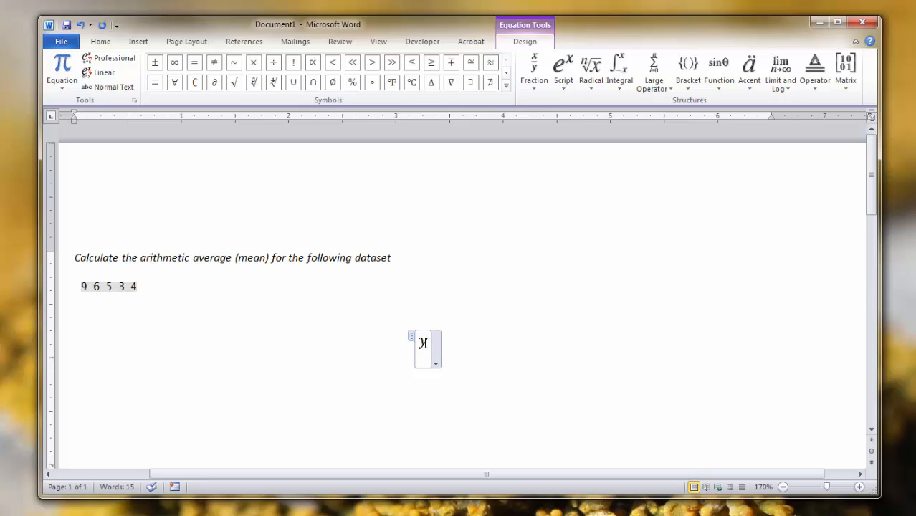
double_click(423, 343)
click(747, 72)
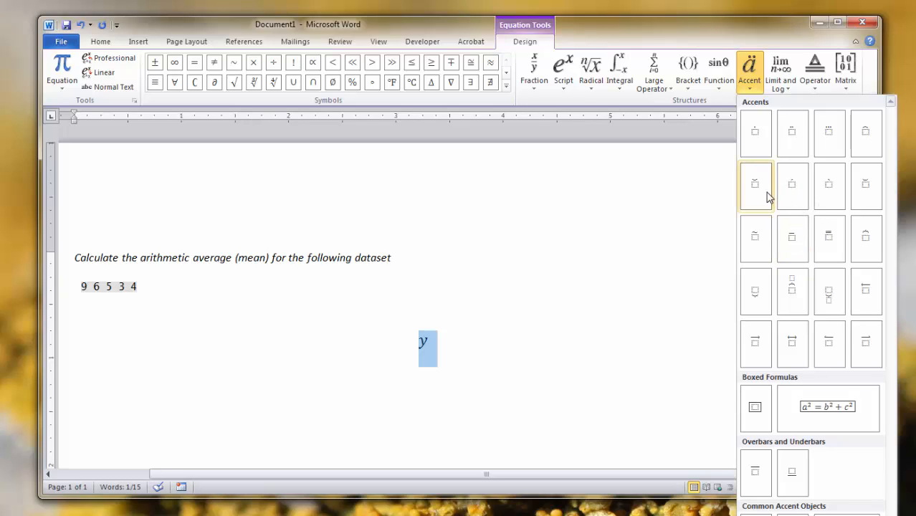
click(785, 231)
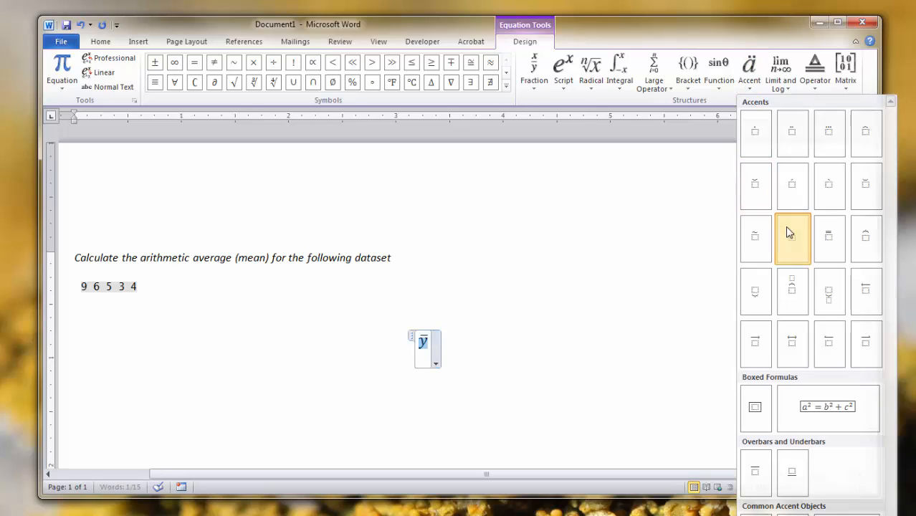
click(429, 342)
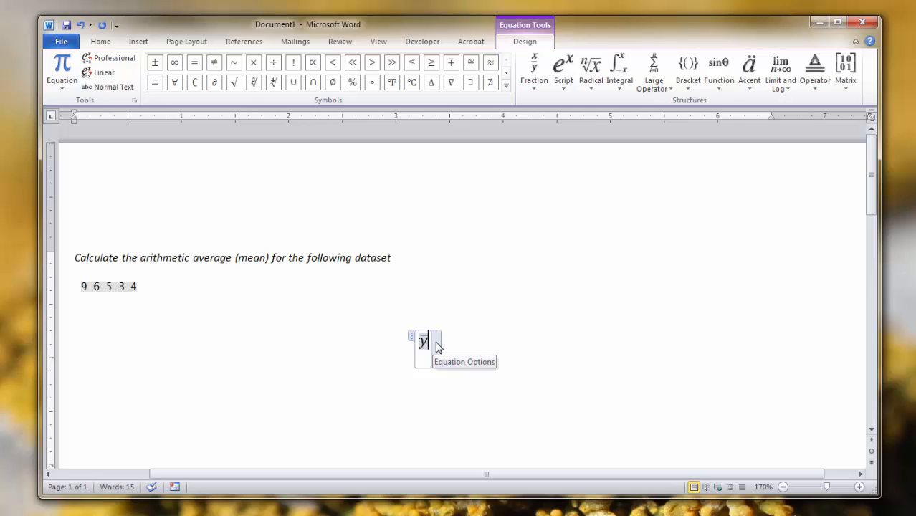
text(=)
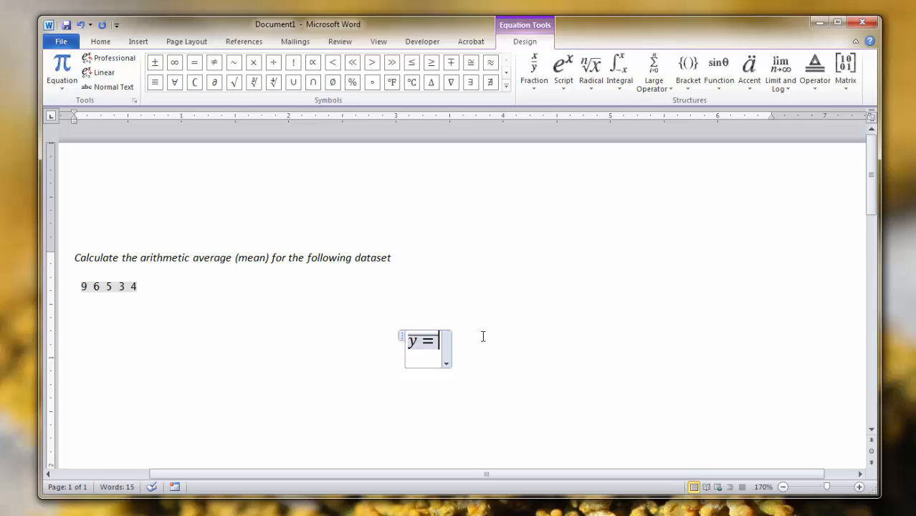
key(BackSpace)
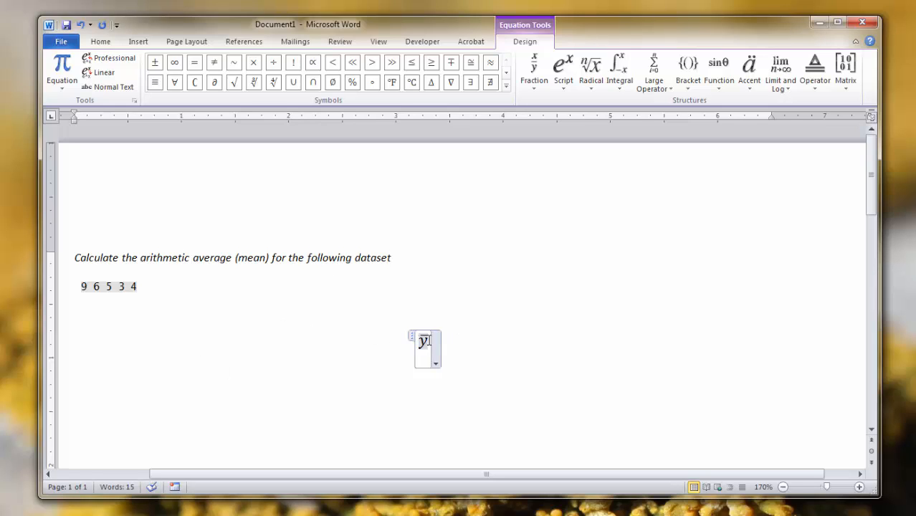
Step: Add an equals sign after the barred y, outside the bar accent
triple_click(424, 342)
click(424, 342)
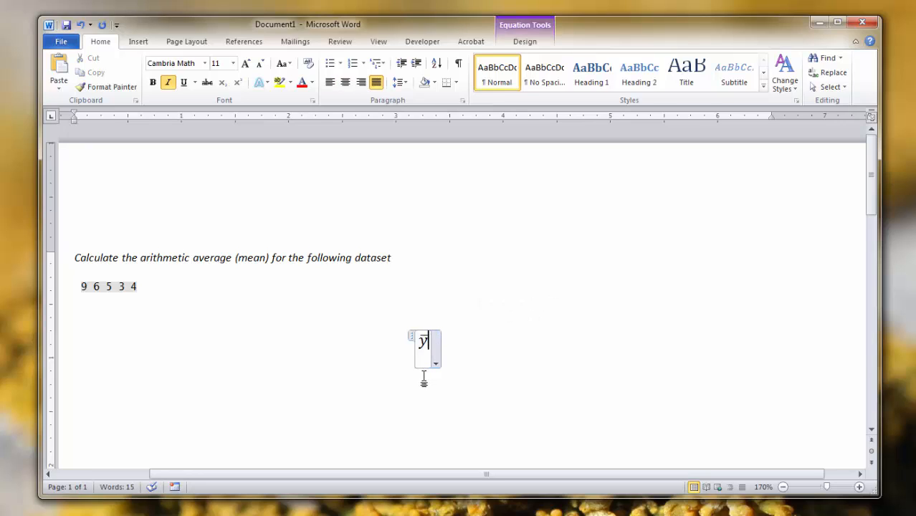
text(=)
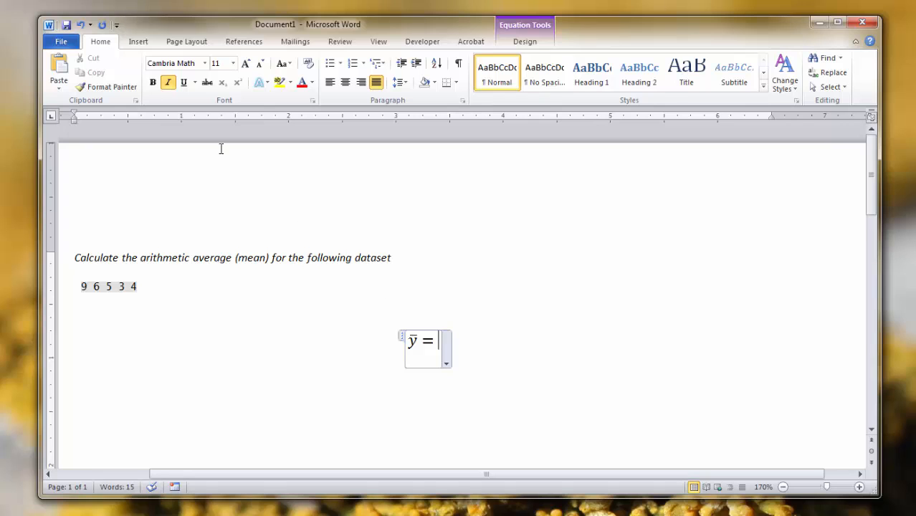
Step: Add a summation with only a lower limit after the equals sign and enter i as that limit
click(139, 41)
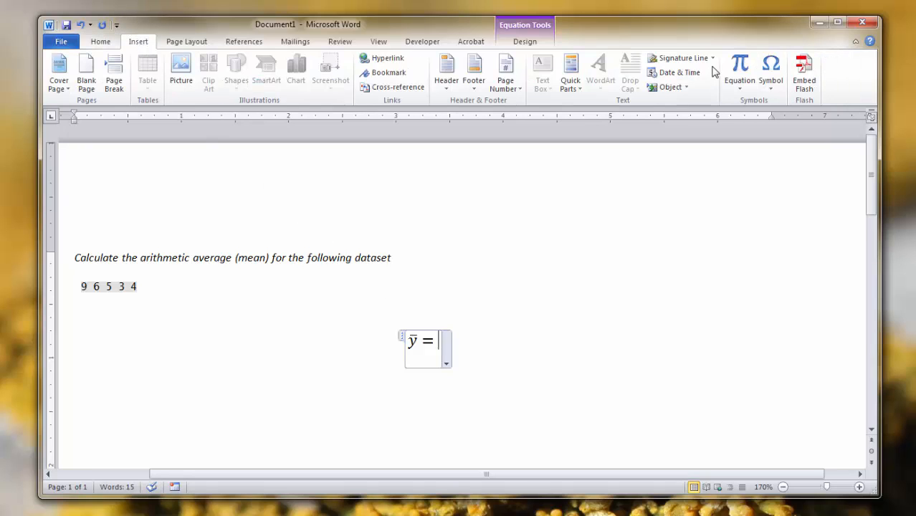
click(734, 66)
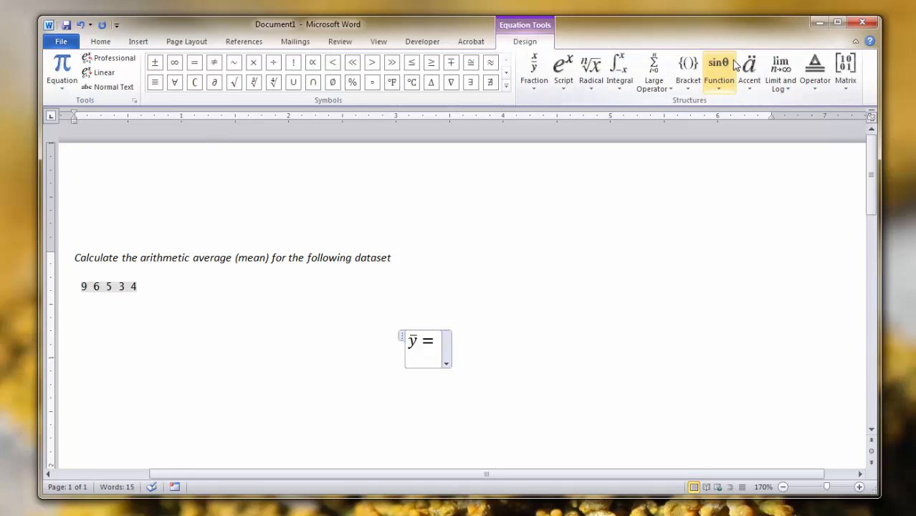
click(654, 75)
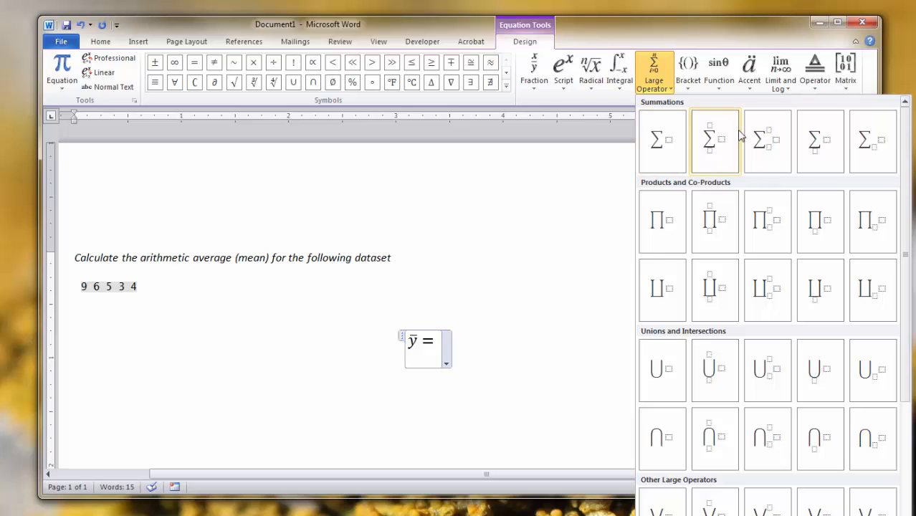
click(821, 141)
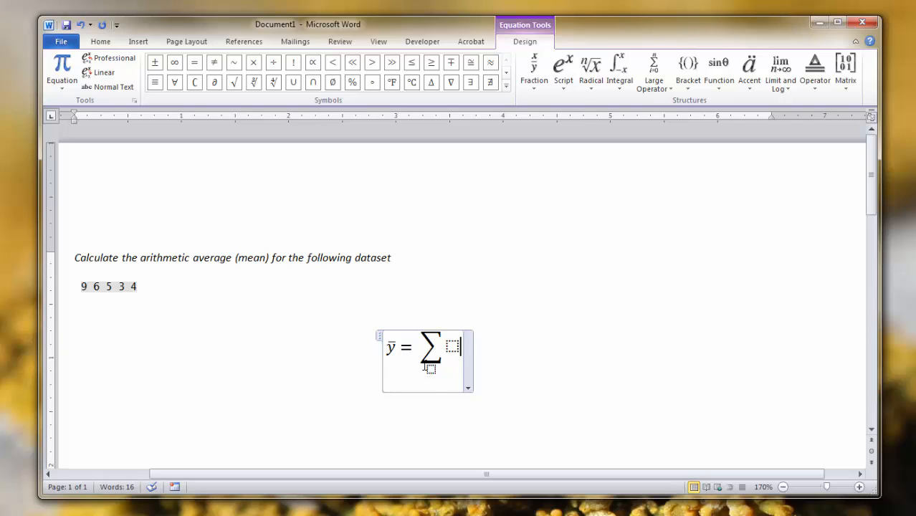
click(431, 369)
text(i)
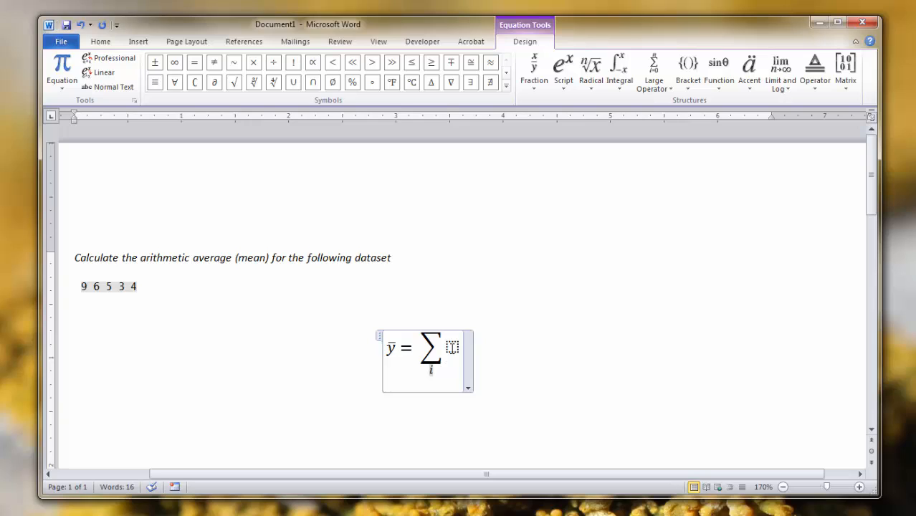
Step: Insert a stacked fraction as the summation's term and enter y in its numerator
click(452, 347)
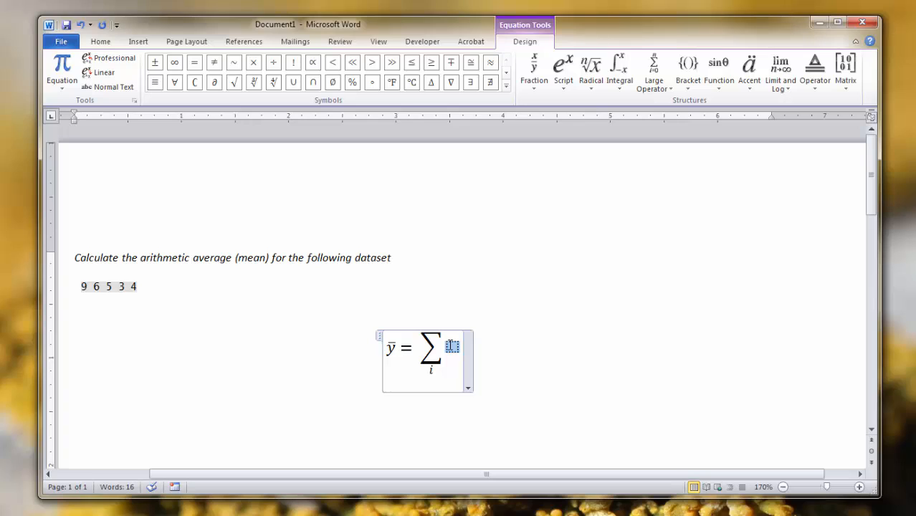
click(541, 85)
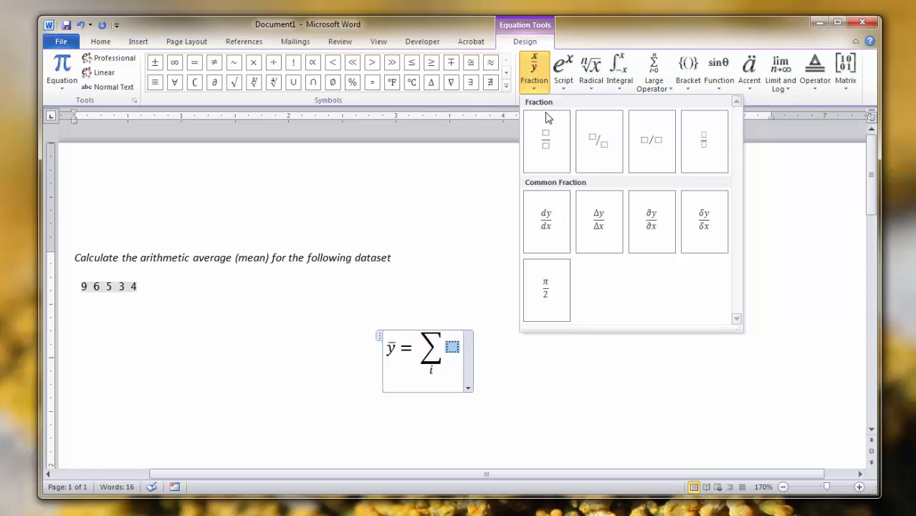
click(554, 157)
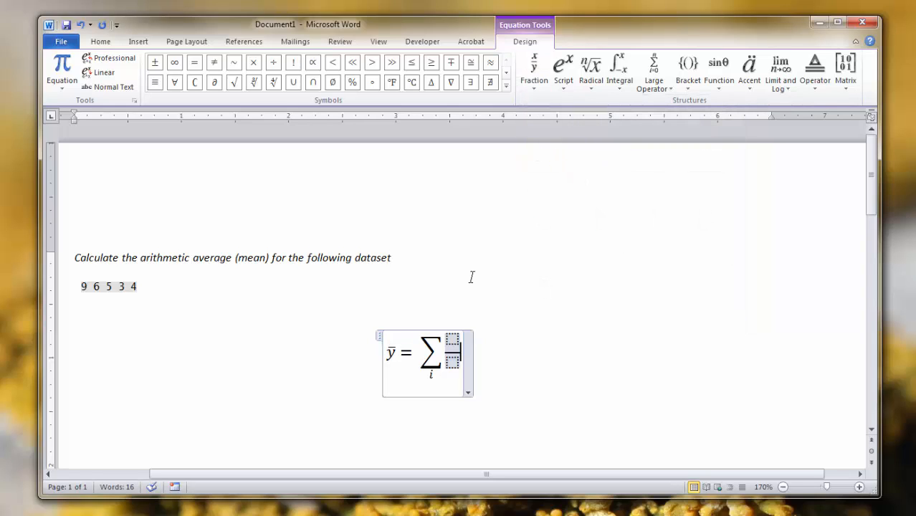
click(451, 337)
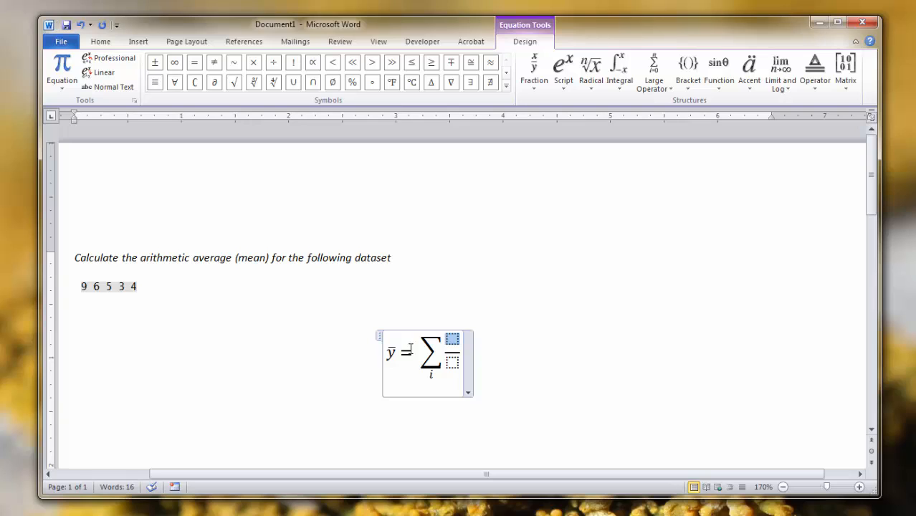
text(y)
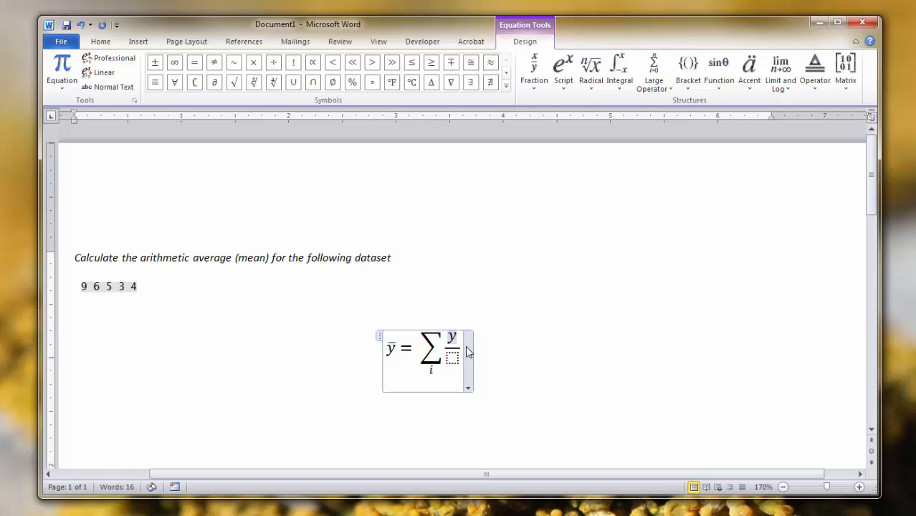
Step: Give the numerator y the subscript i and enter n as the fraction's denominator
double_click(450, 335)
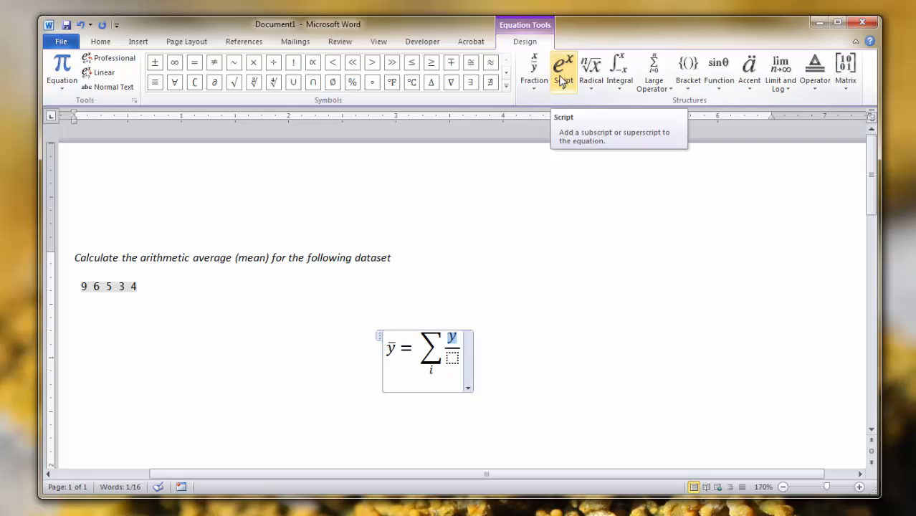
click(563, 81)
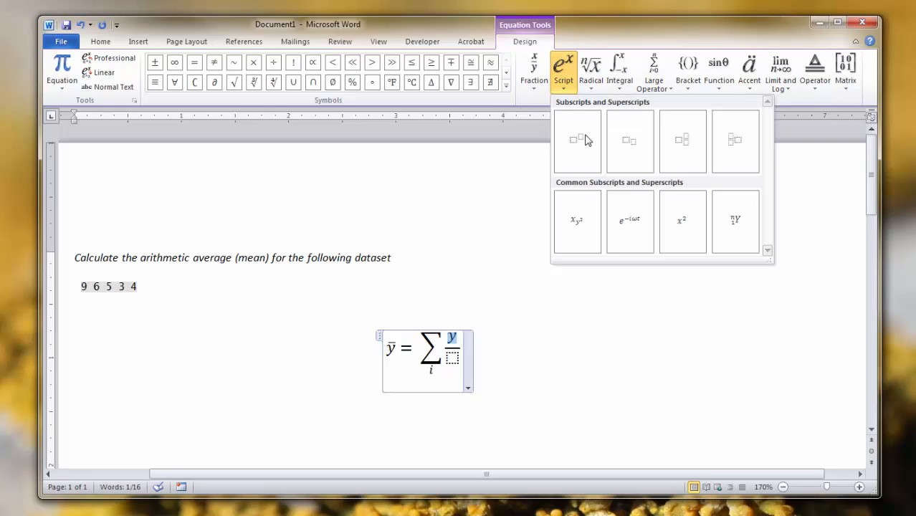
click(633, 162)
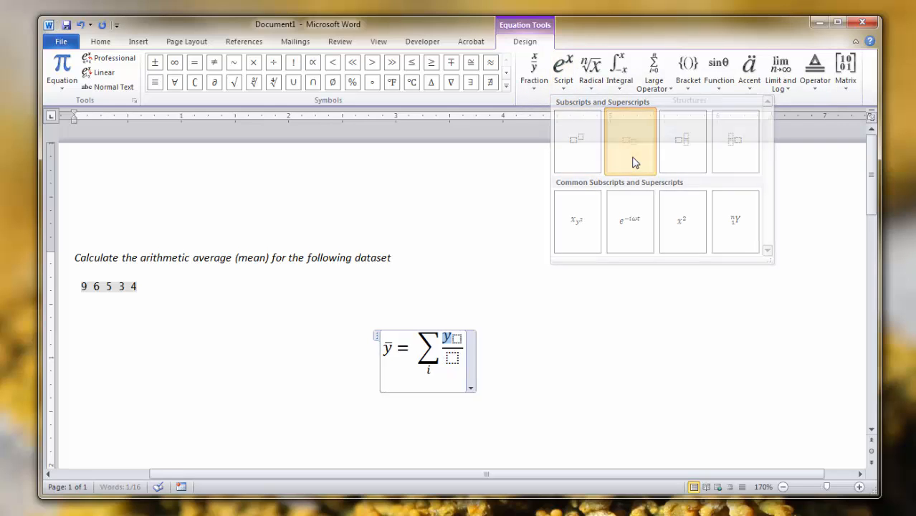
click(457, 339)
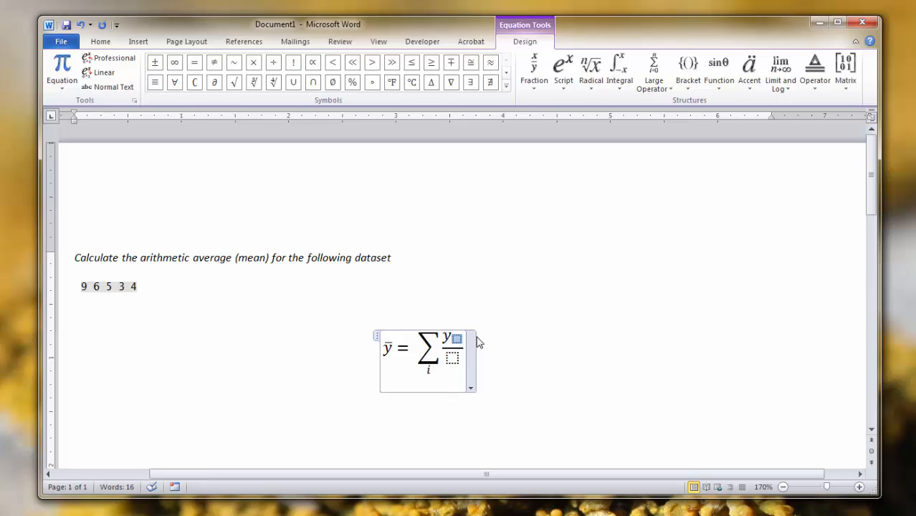
text(i)
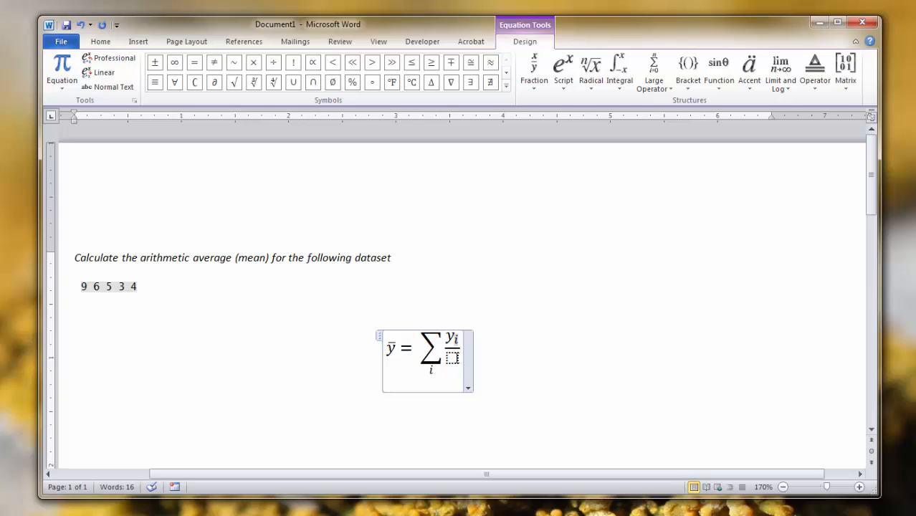
click(454, 357)
text(n)
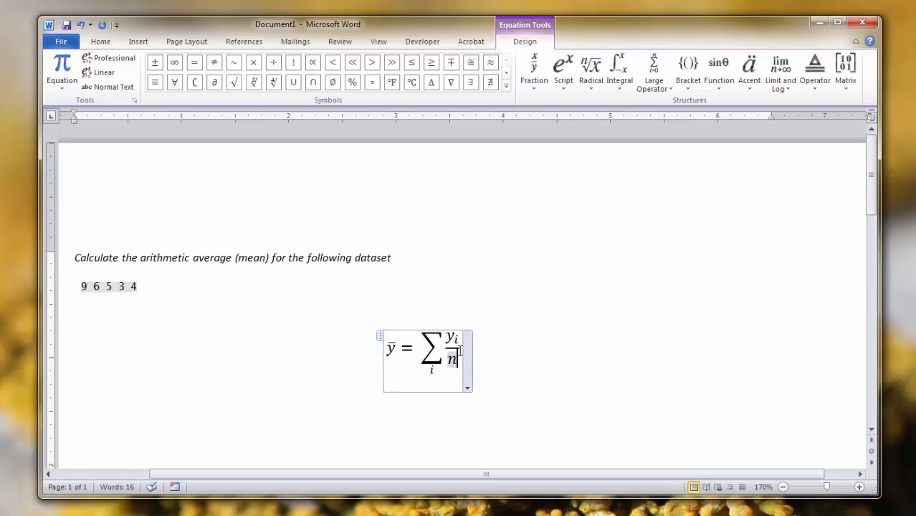
Step: Continue the equation with an equals sign and a stacked fraction whose numerator is 9 + 6 + 5 + 3 + 4
click(461, 350)
text(=)
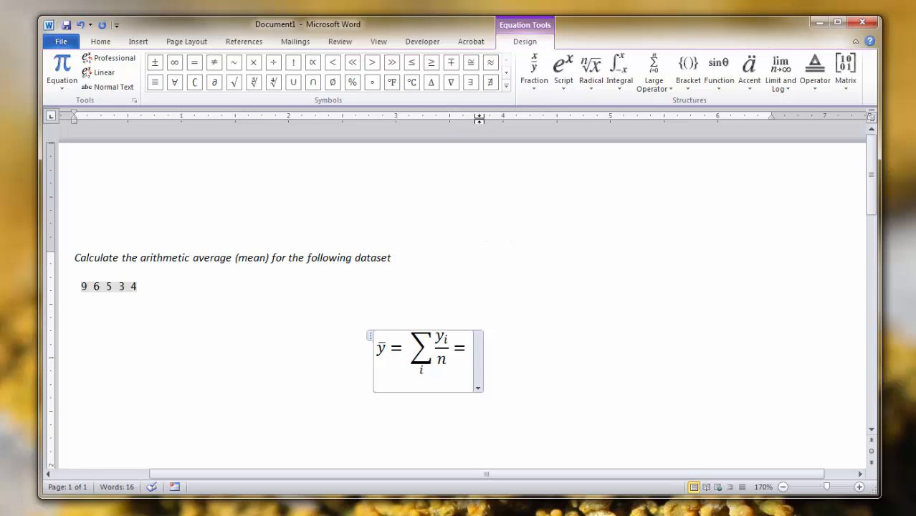
click(543, 70)
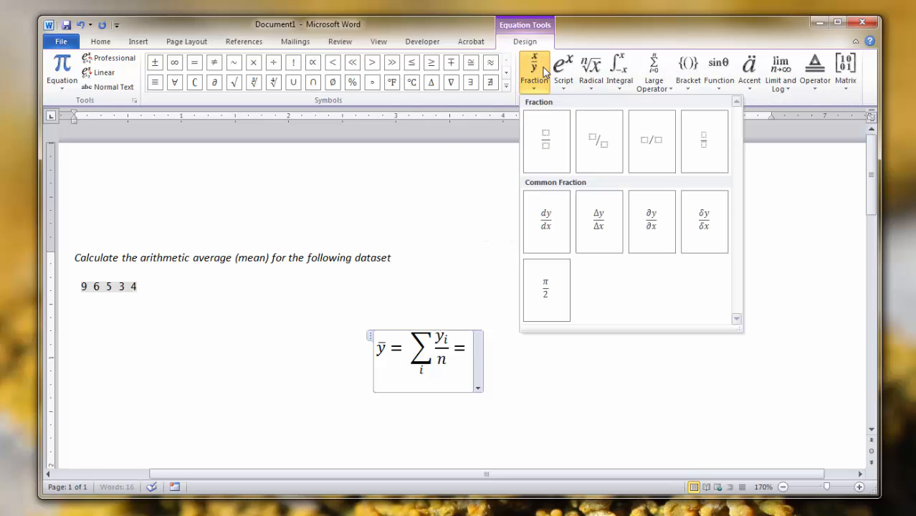
click(546, 140)
click(472, 339)
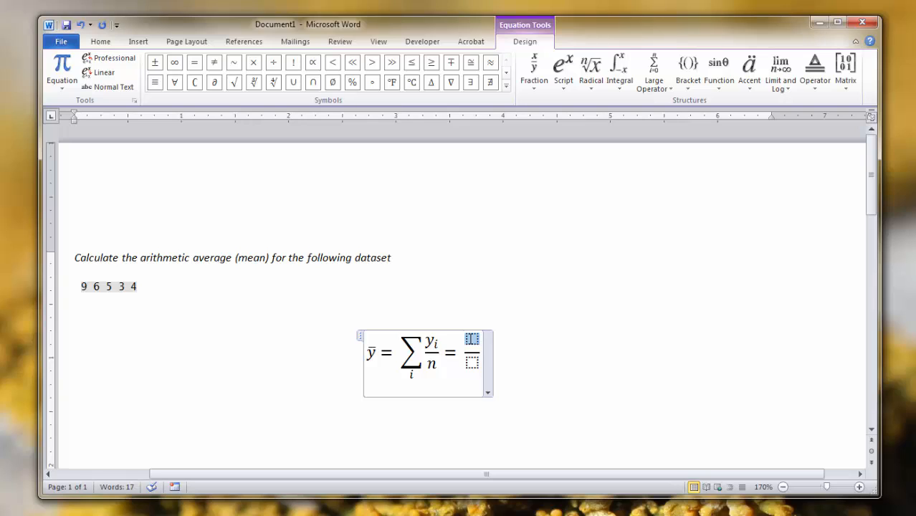
text(9 )
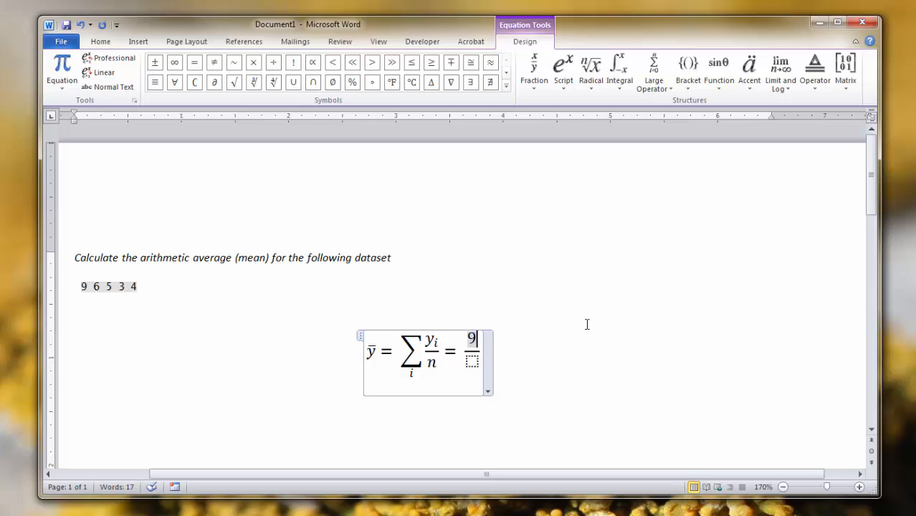
text(+ 6 + 5 + 3 + 4)
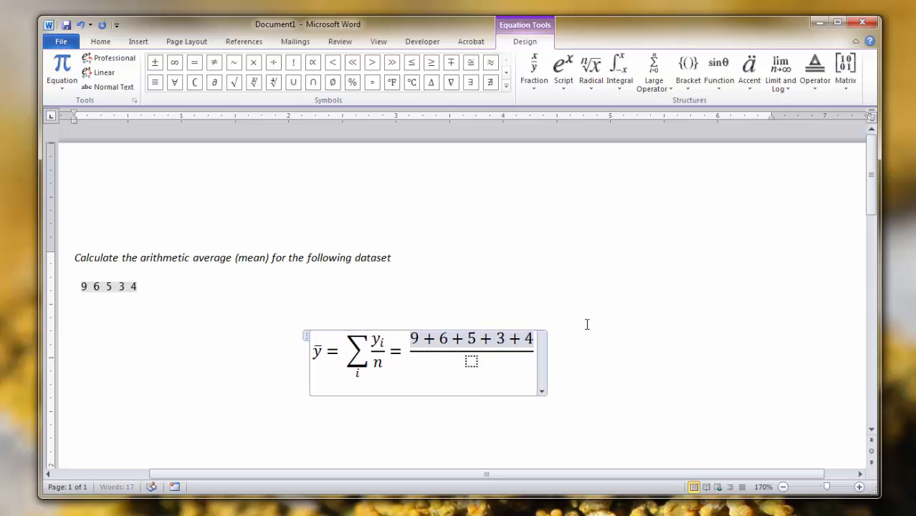
Step: Enter 5 as the denominator of the numeric fraction and place the cursor after the fraction
click(471, 361)
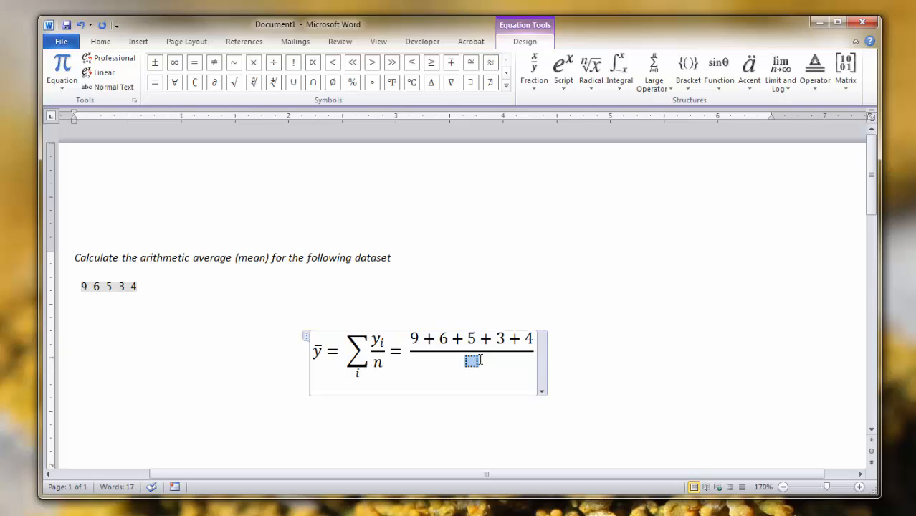
text(5)
key(Right)
key(Right)
key(Left)
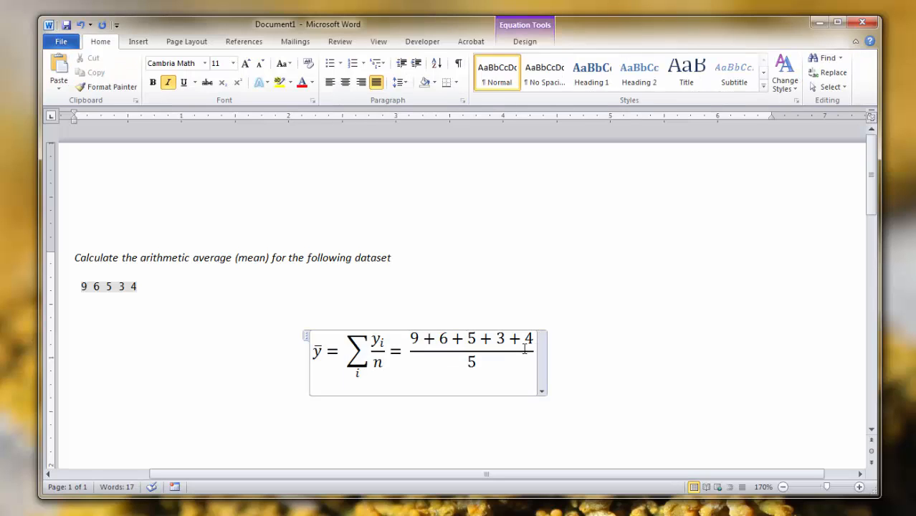
Step: Complete the equation after the numeric fraction with an equals sign and the result 5.4, and leave the equation
text(= )
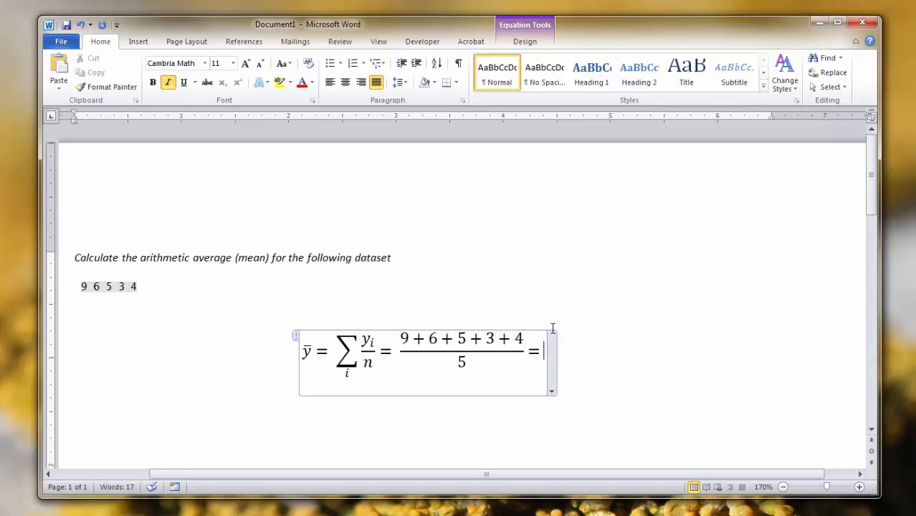
text(5.4)
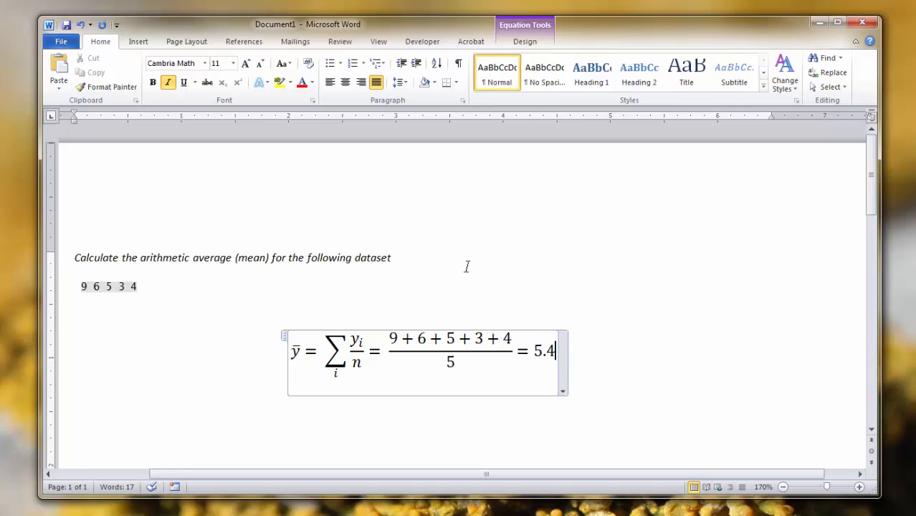
click(526, 260)
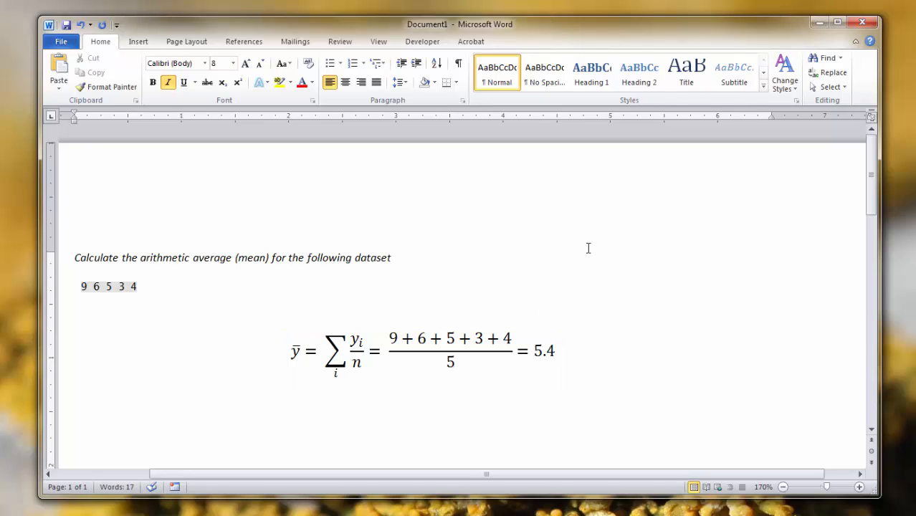
text(sdfds)
key(BackSpace)
key(BackSpace)
key(BackSpace)
key(BackSpace)
key(BackSpace)
key(BackSpace)
Step: Select the whole numerator 9 + 6 + 5 + 3 + 4 of the numeric fraction
click(414, 354)
double_click(414, 354)
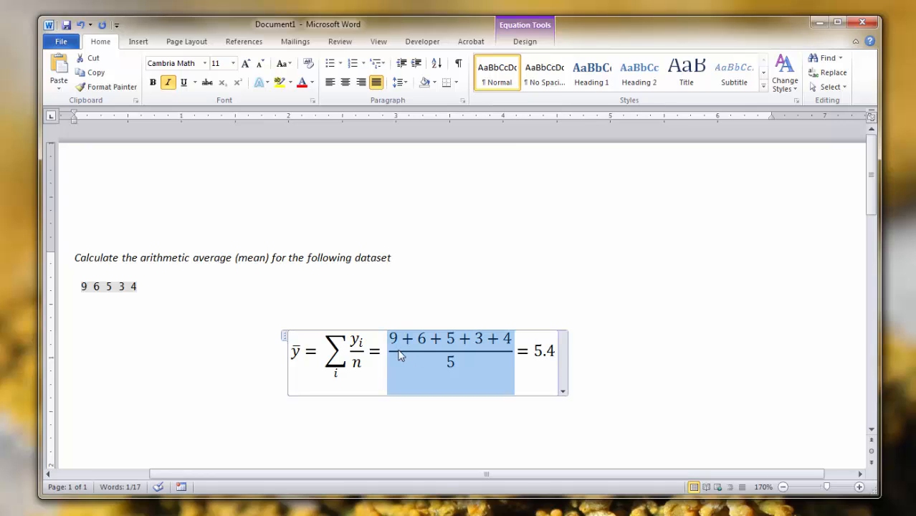
click(391, 339)
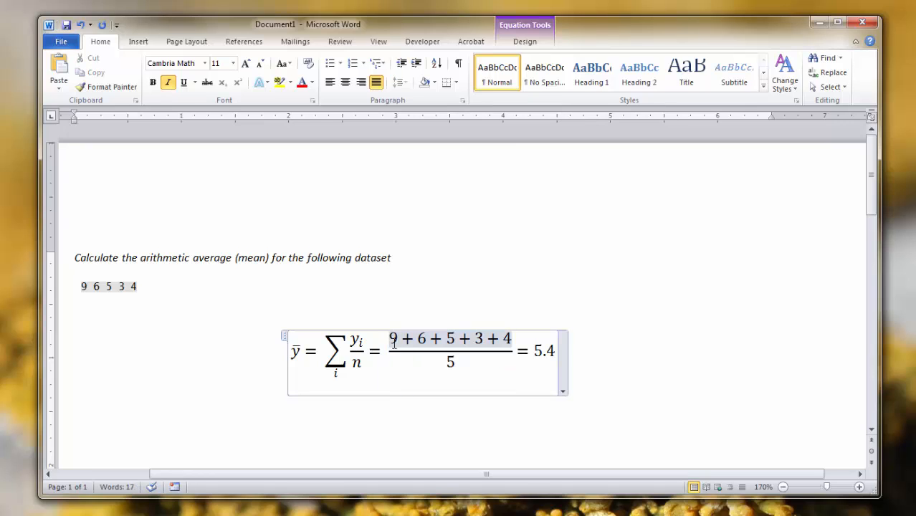
key(shift+Right)
key(shift+Right)
key(shift+Right)
key(shift+Right)
key(shift+Right)
key(shift+Right)
key(shift+Right)
key(shift+Right)
key(shift+Right)
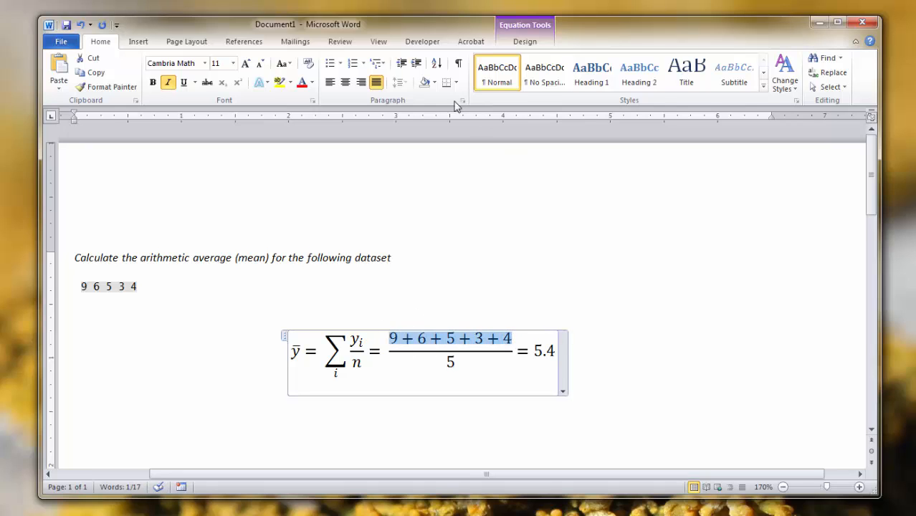
click(140, 42)
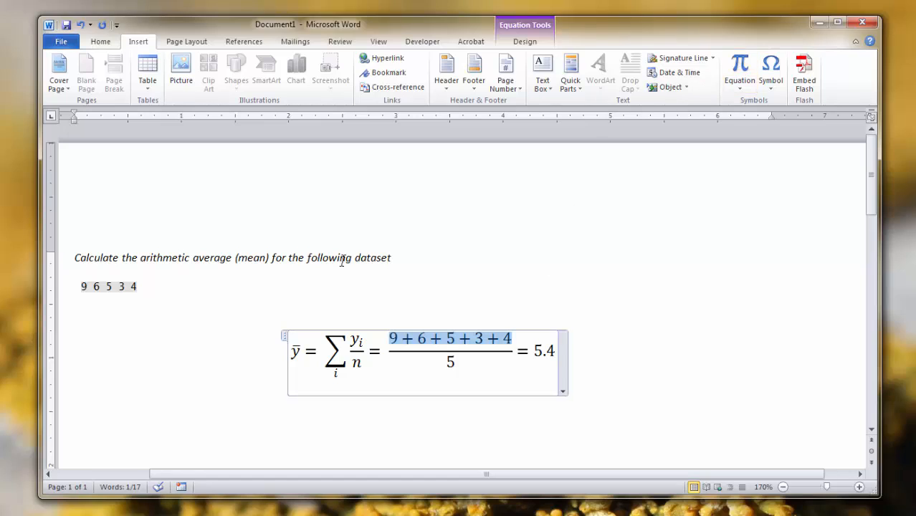
Step: Enclose the numerator 9 + 6 + 5 + 3 + 4 of the numeric fraction in parentheses
click(505, 337)
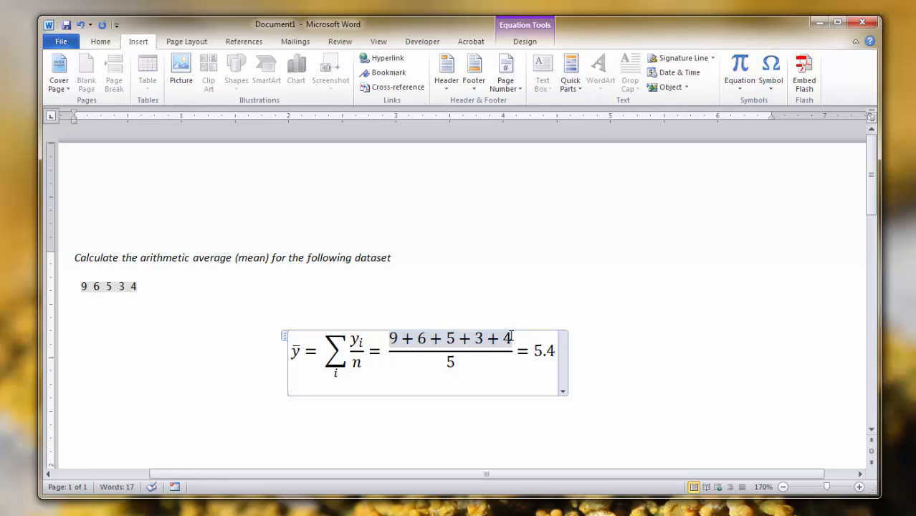
text())
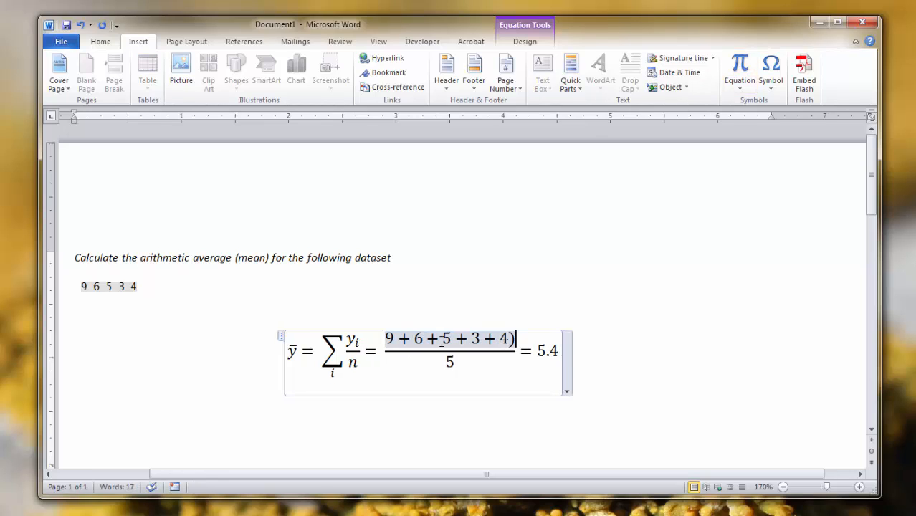
click(385, 337)
key(Up)
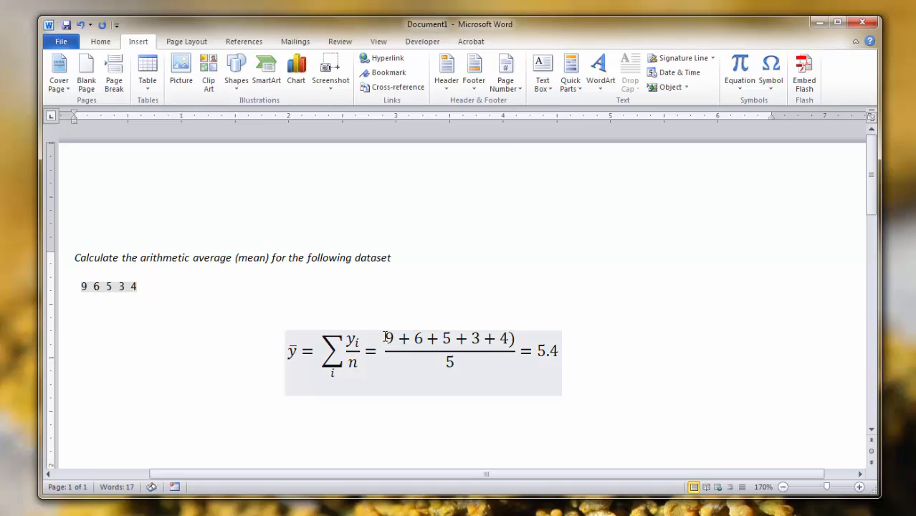
click(379, 341)
click(385, 336)
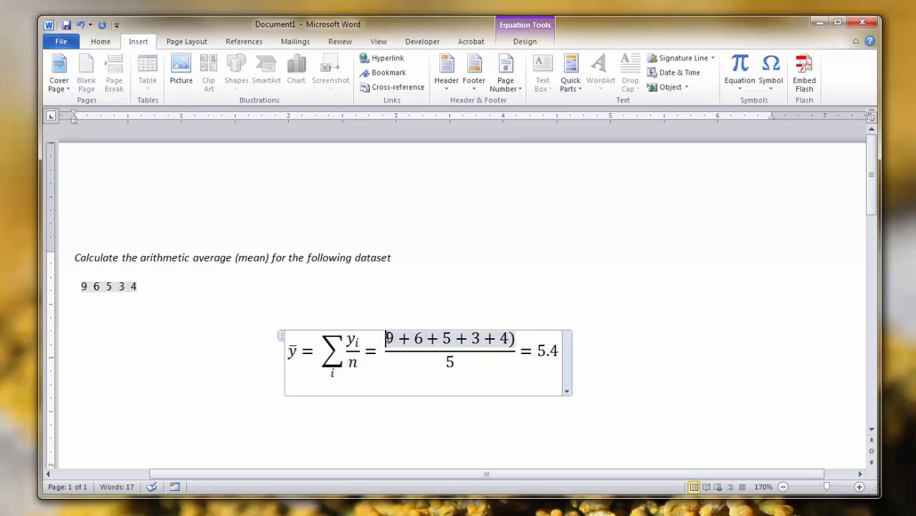
text(()
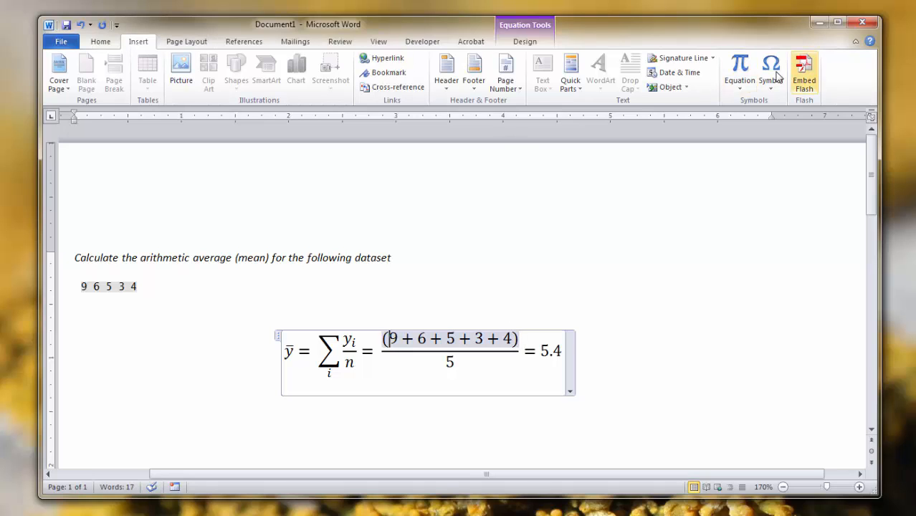
Step: Open the equation design tools and look through the available math symbols, including operators, arrows and Greek letters
click(740, 66)
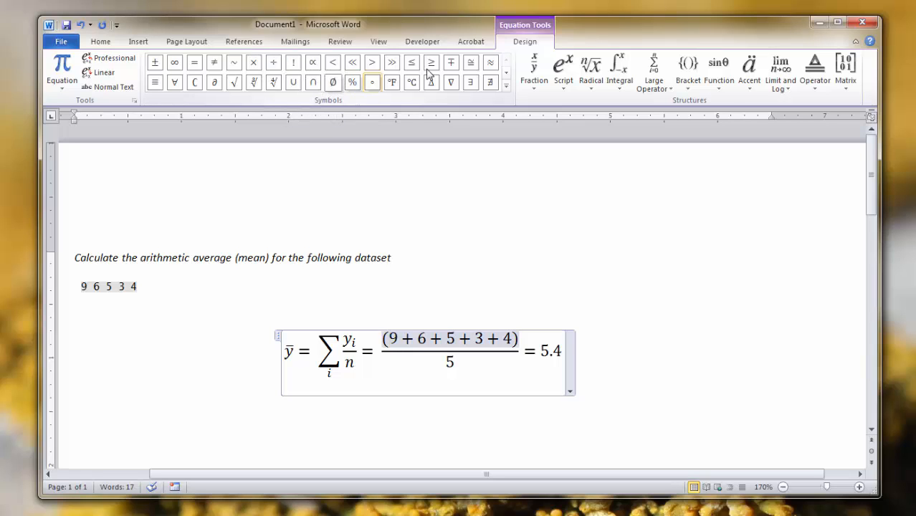
click(507, 70)
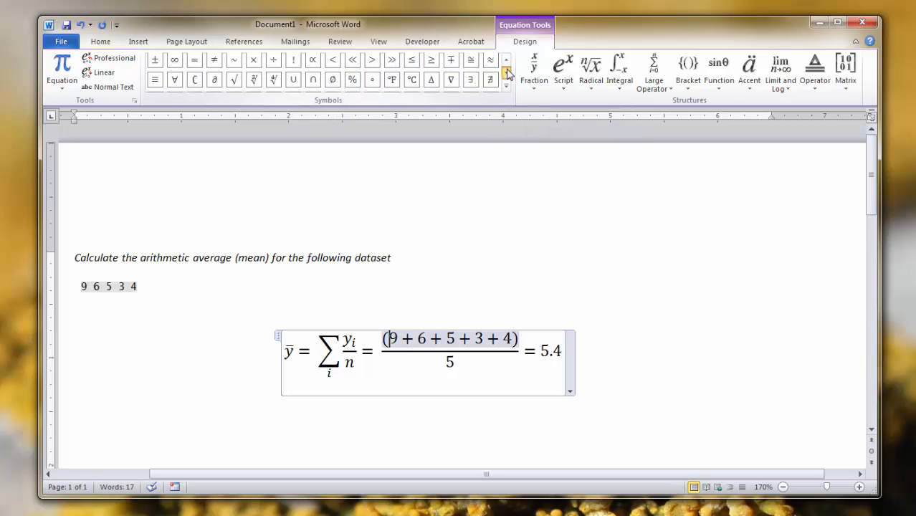
click(508, 63)
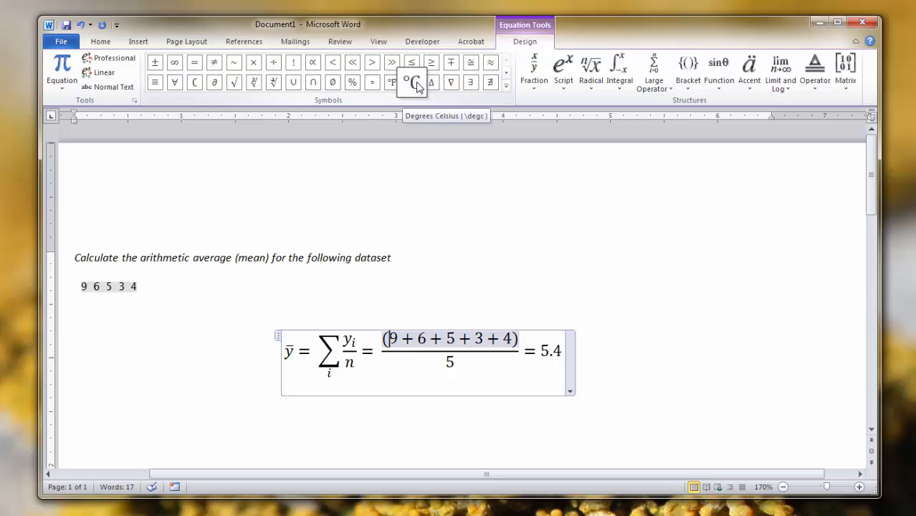
click(506, 72)
click(506, 73)
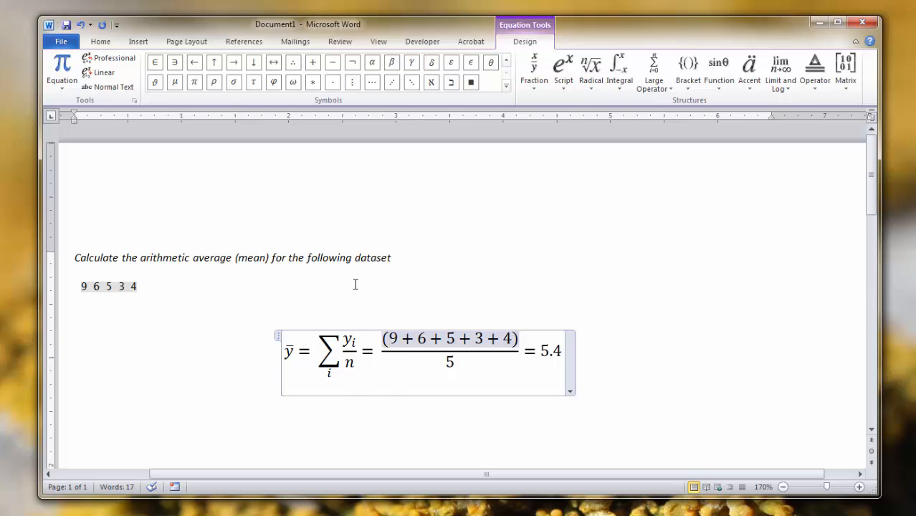
Step: Save the document to the Documents library under the file name "how to show calcualation"
click(61, 41)
click(84, 81)
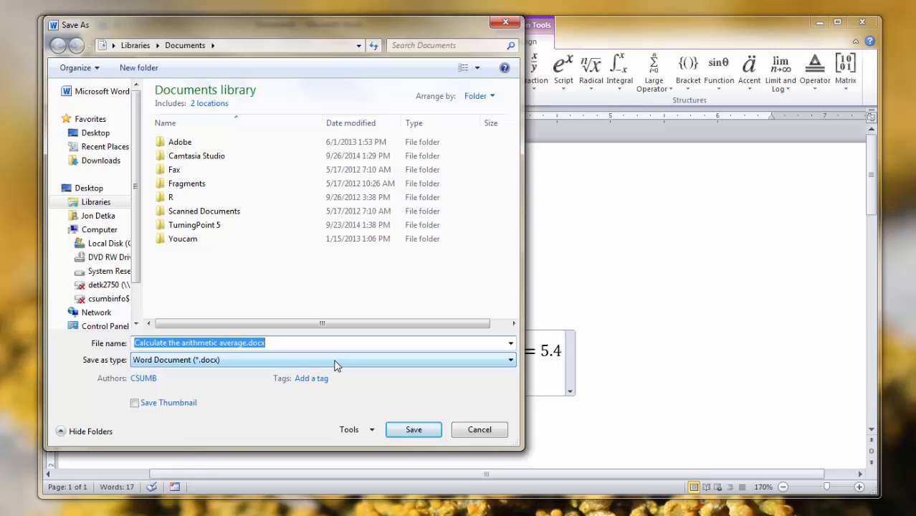
text(how to)
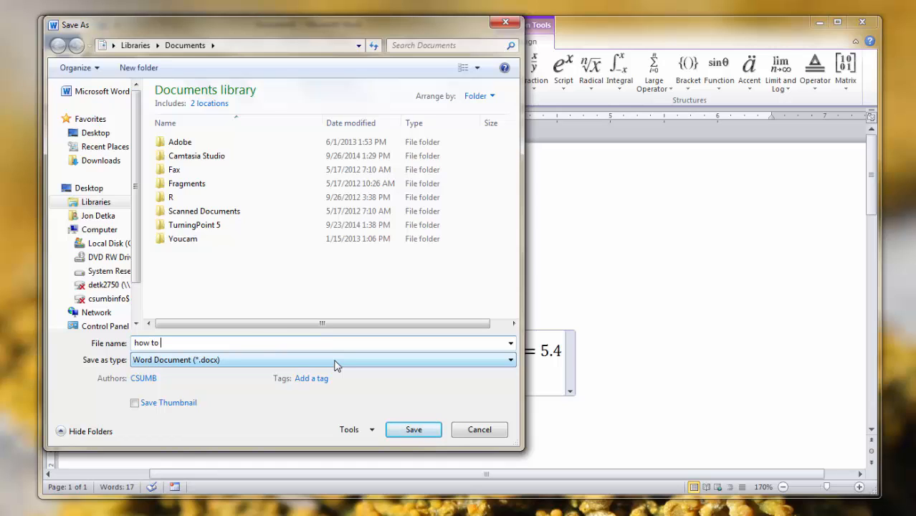
text( show calcualation)
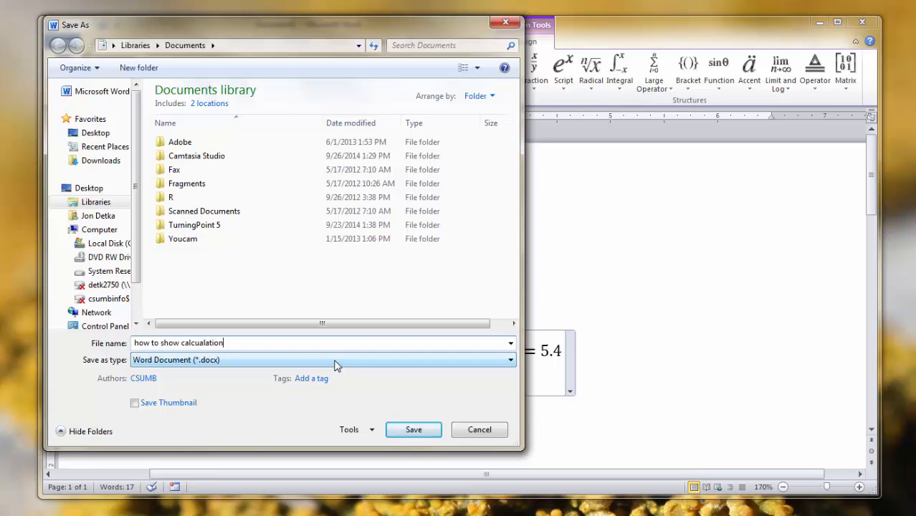